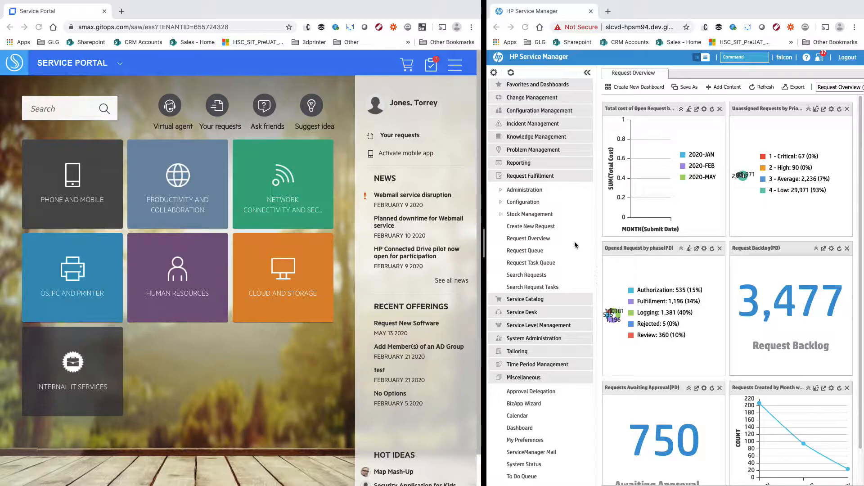
- Rerun the recent portal search 'request new software'
left_click(54, 109)
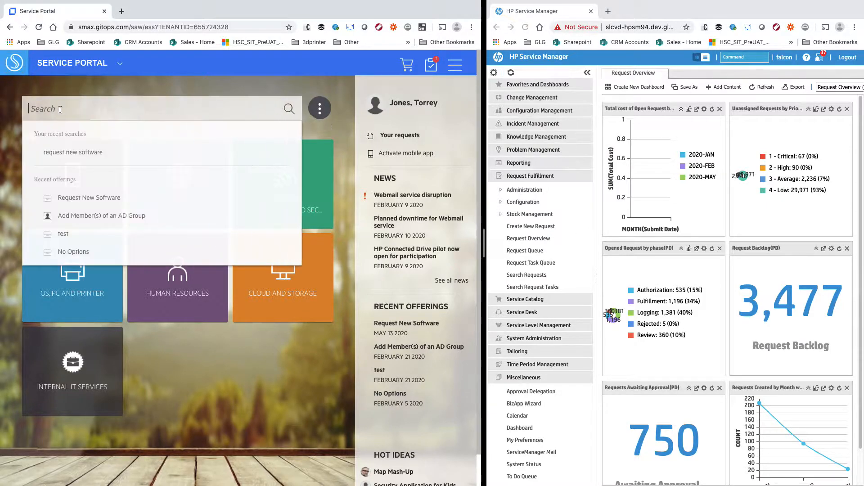
left_click(83, 155)
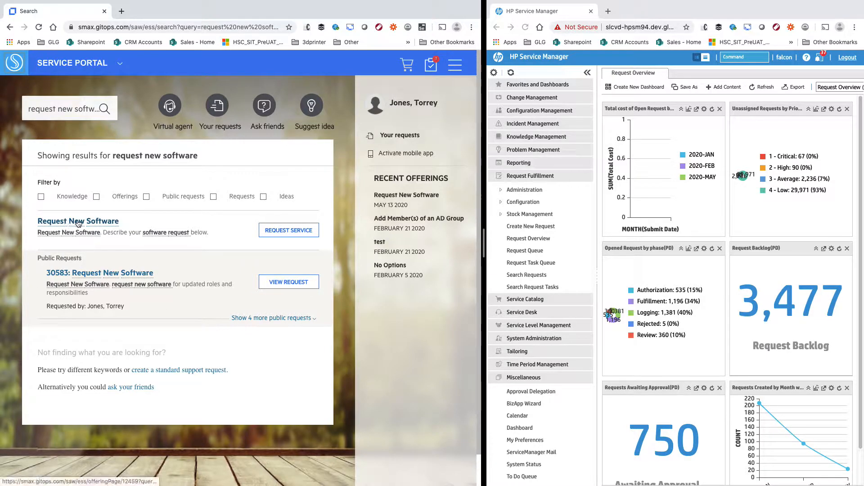
- Open the Request New Software offering and append 'for new role' to the business justification
left_click(288, 231)
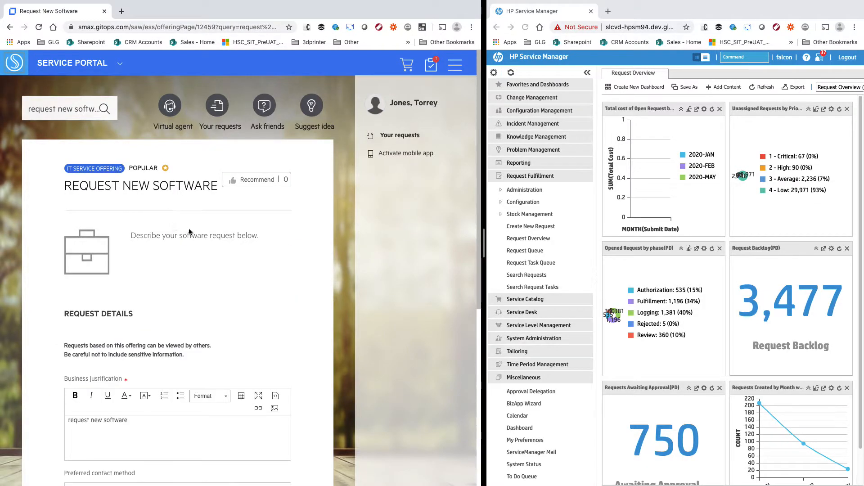
scroll(215, 237, "down", 3)
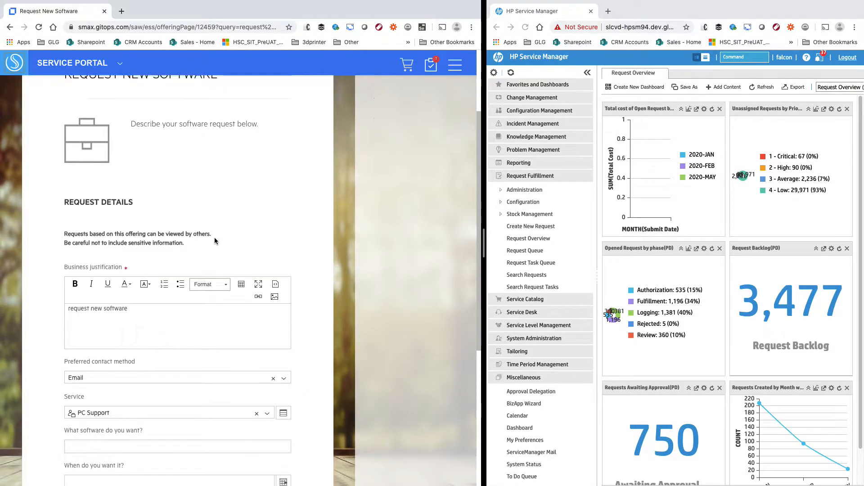
scroll(212, 252, "down", 2)
left_click(196, 245)
type("for new role")
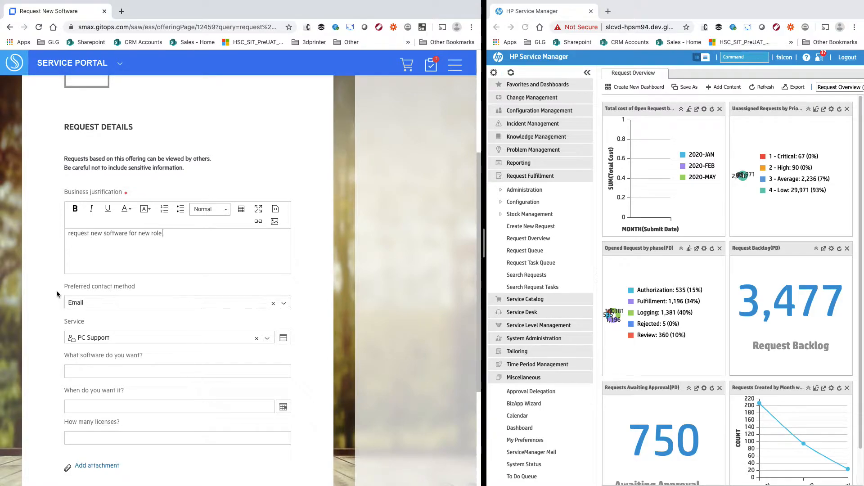
- Enter Microsoft365 Visio as the software wanted
mouse_move(124, 340)
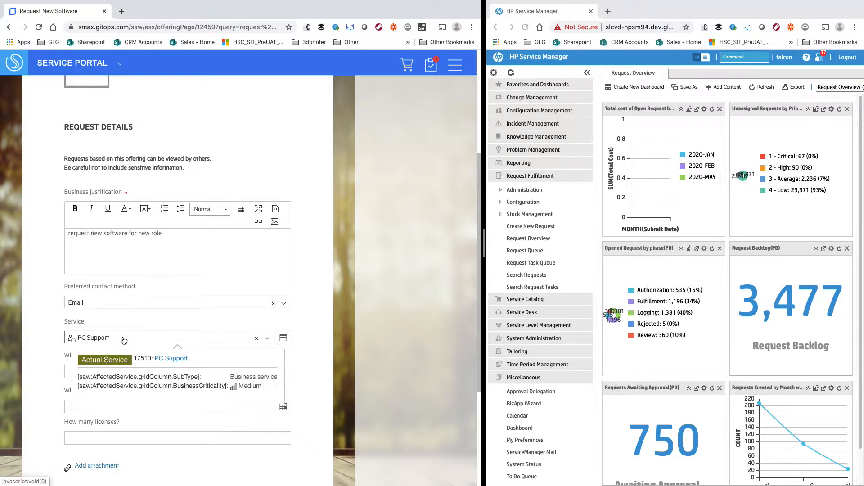
scroll(306, 317, "down", 3)
left_click(186, 257)
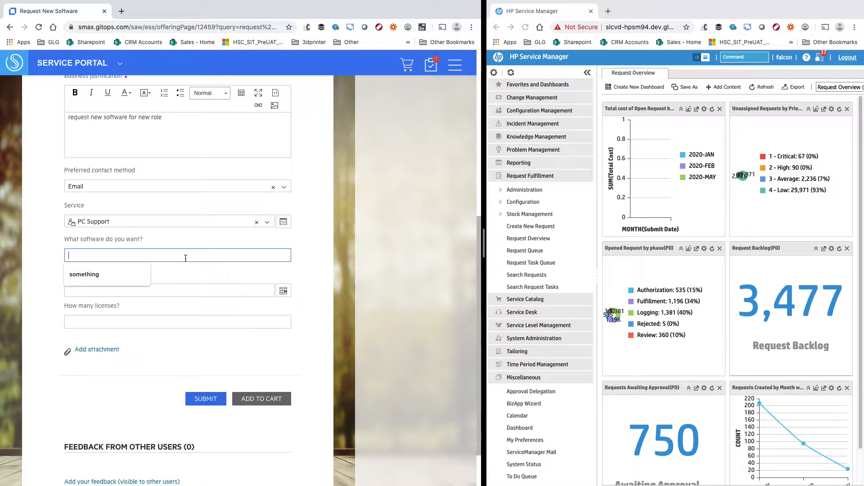
type("Microsoft365 Visio")
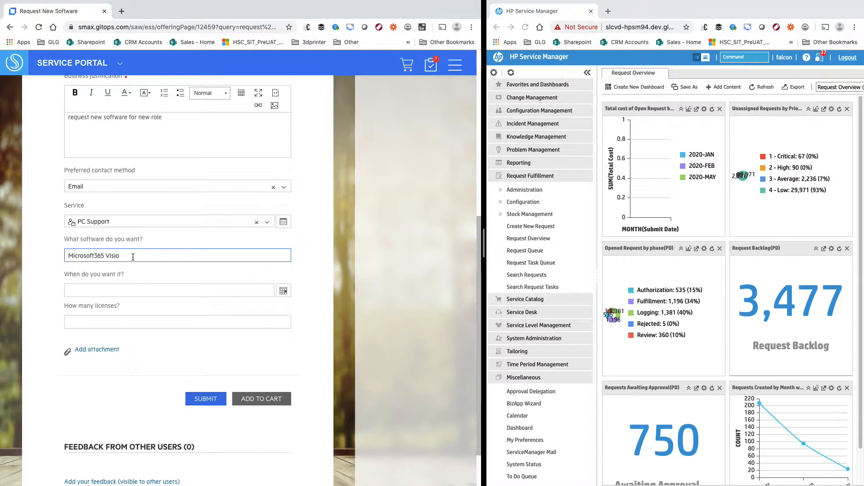
triple_click(192, 256)
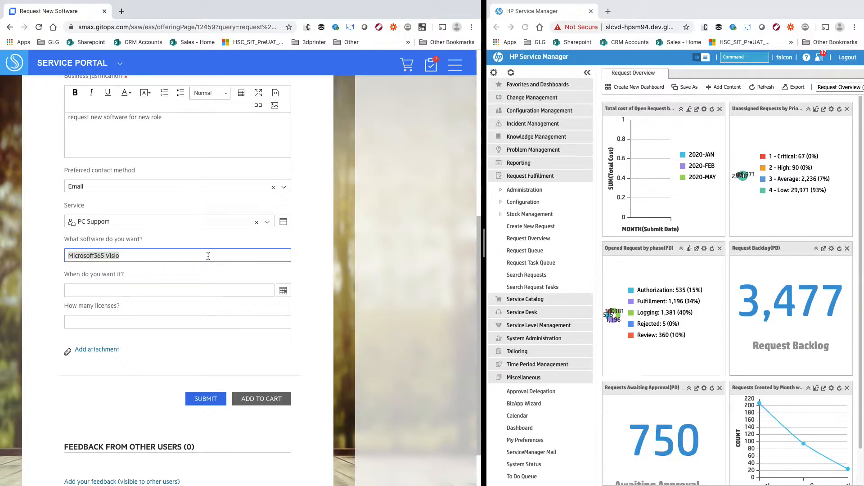
- Pick May 15, 2020 as the wanted-by date and 1 as the number of licenses
left_click(258, 292)
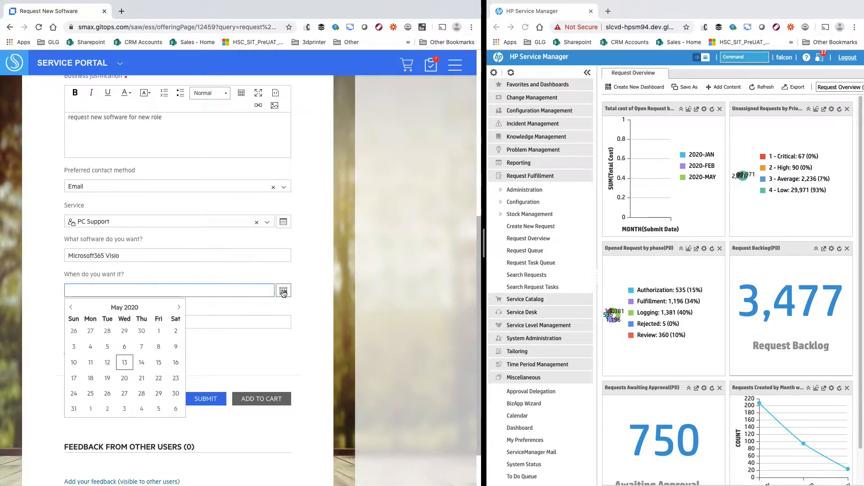
left_click(159, 363)
left_click(108, 322)
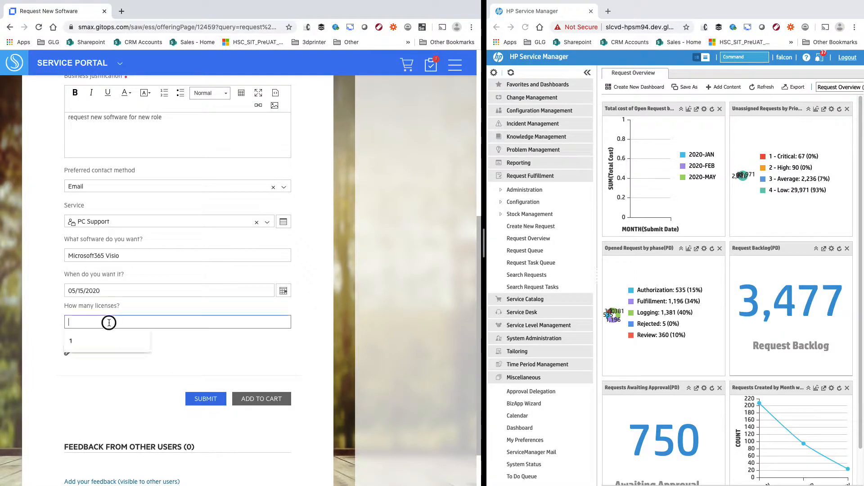
left_click(104, 340)
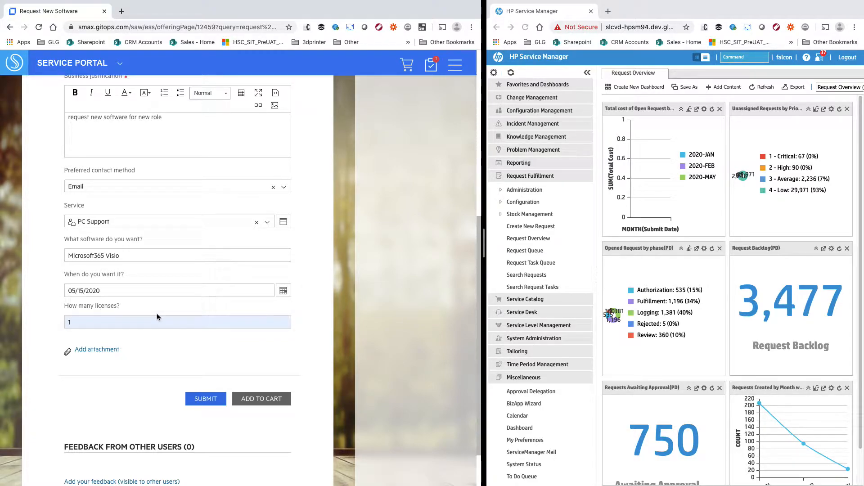
scroll(156, 313, "up", 6)
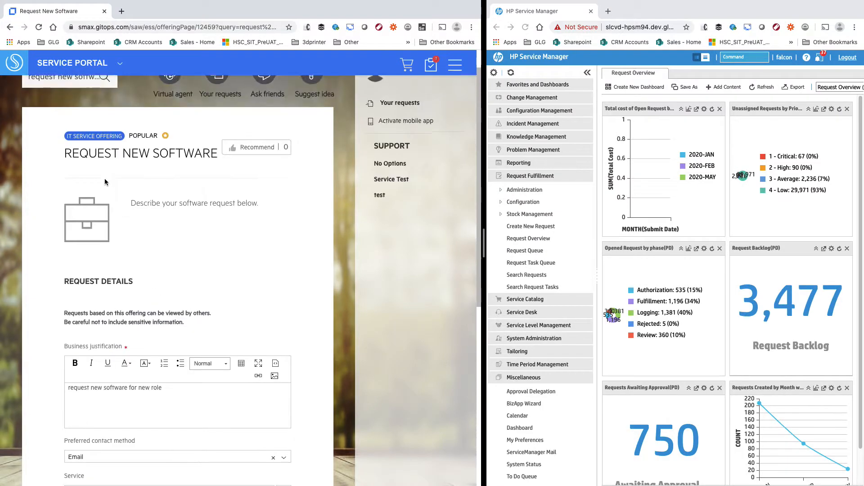
scroll(105, 181, "down", 7)
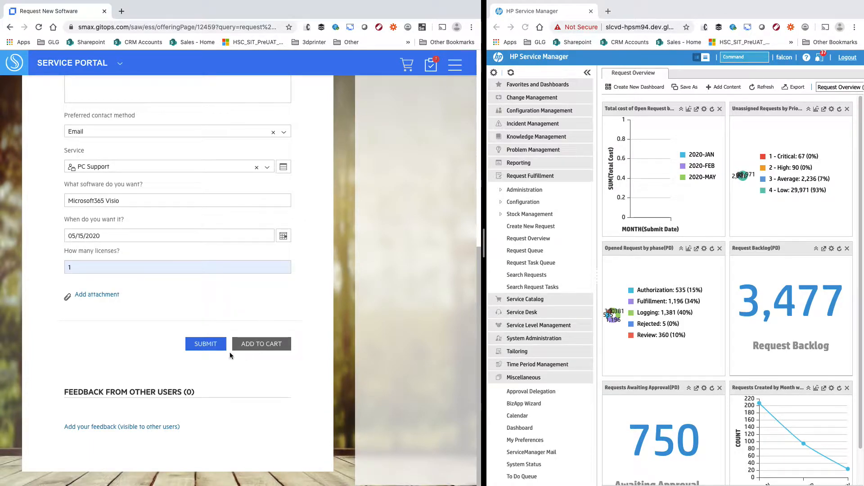
- Submit the software request and follow the Request #30717 link to its tracking page
left_click(206, 344)
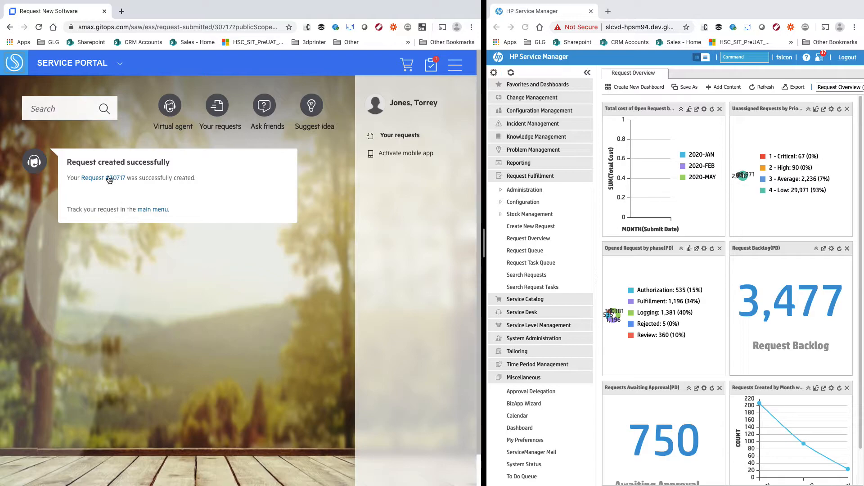
left_click(104, 179)
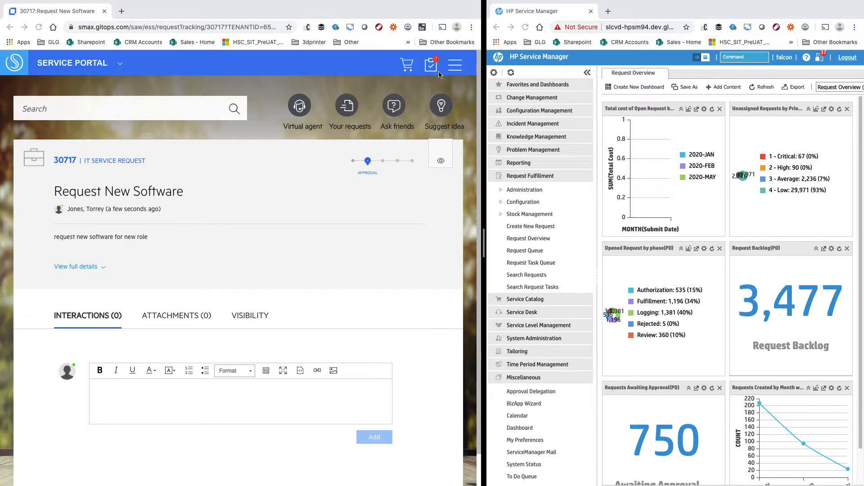
- Review the pending Approvals list, then open Your Requests showing 30717 in Fulfillment
left_click(454, 68)
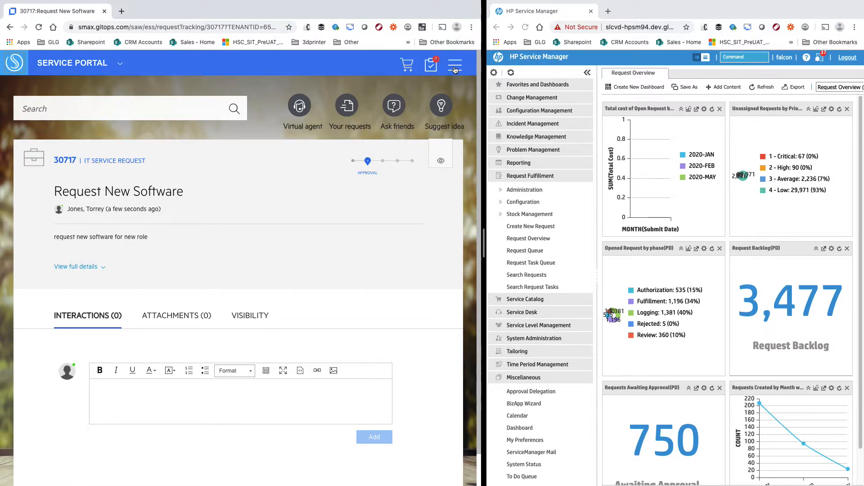
left_click(454, 68)
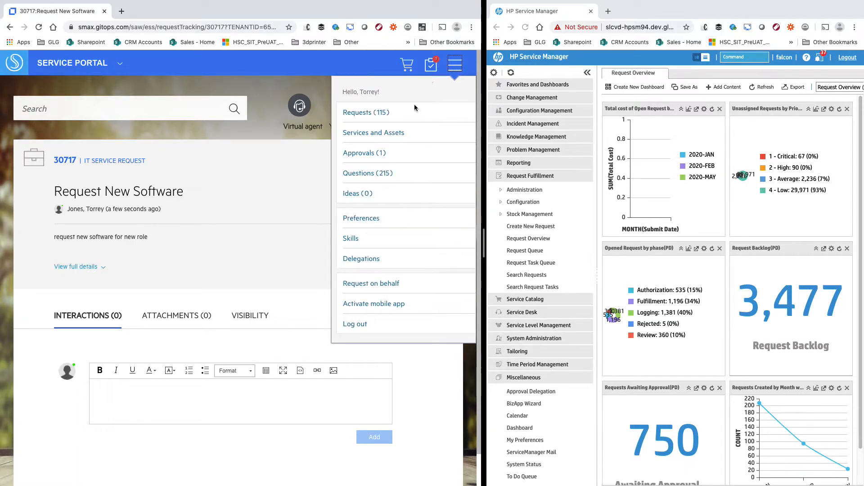
left_click(366, 155)
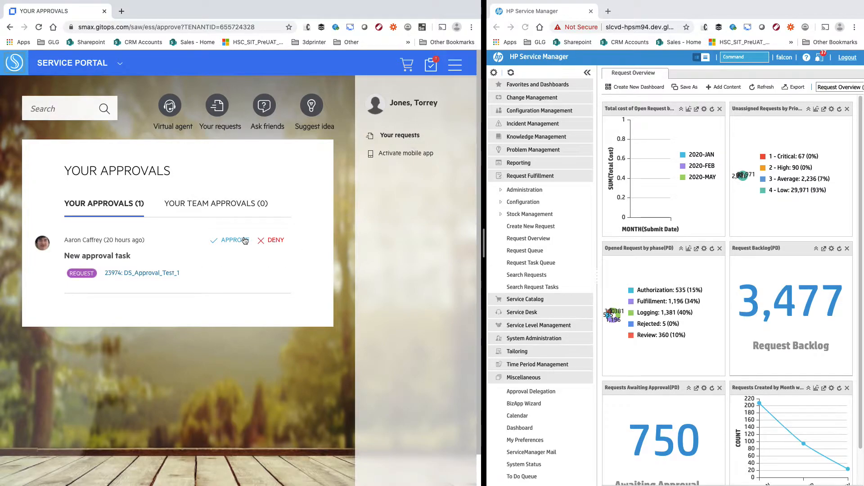
left_click(153, 273)
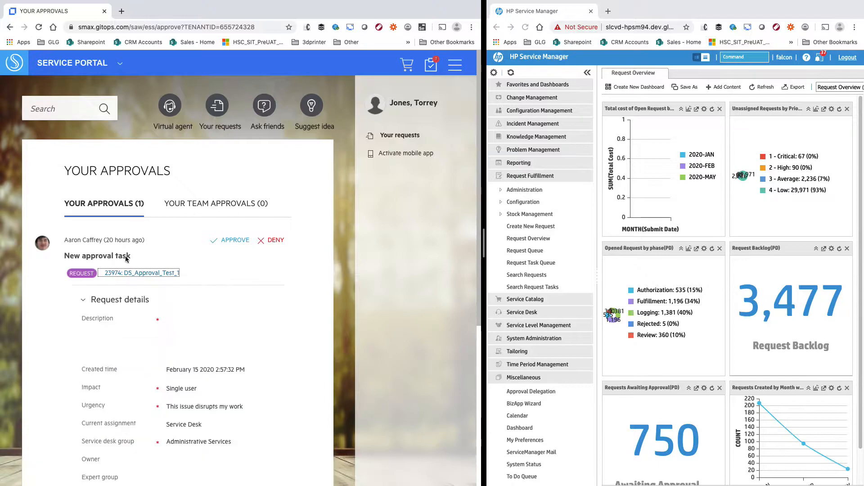
scroll(243, 329, "down", 5)
scroll(241, 323, "up", 5)
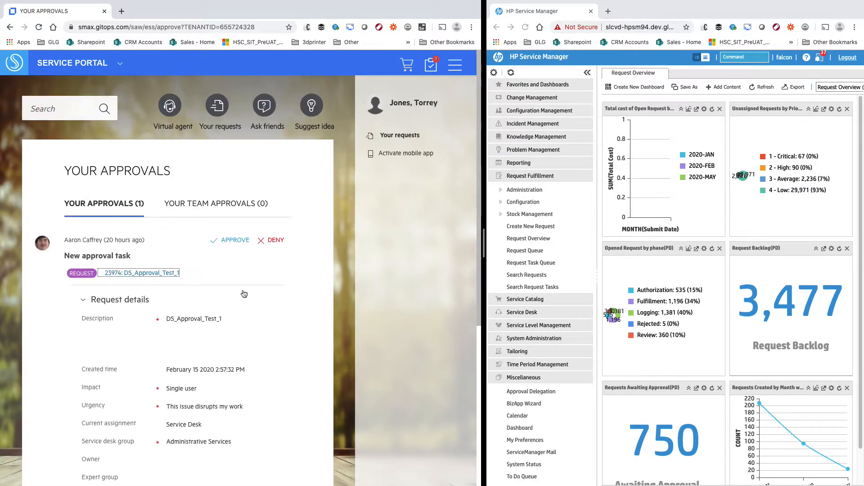
left_click(454, 66)
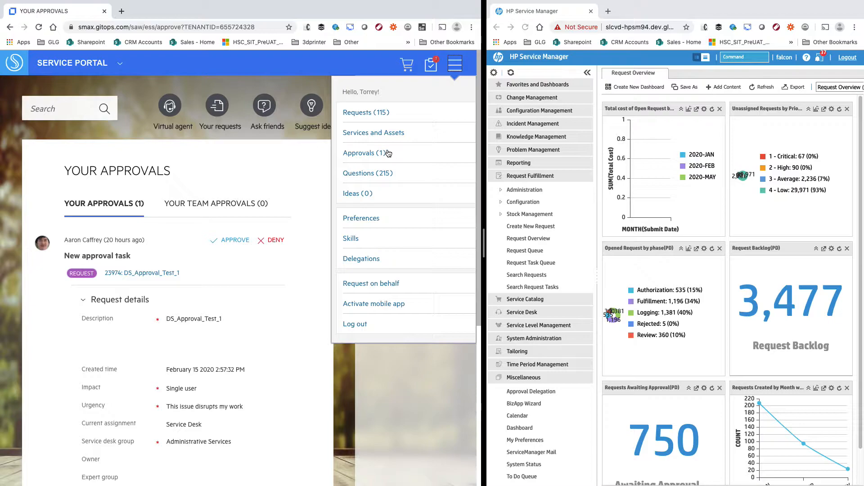
left_click(365, 115)
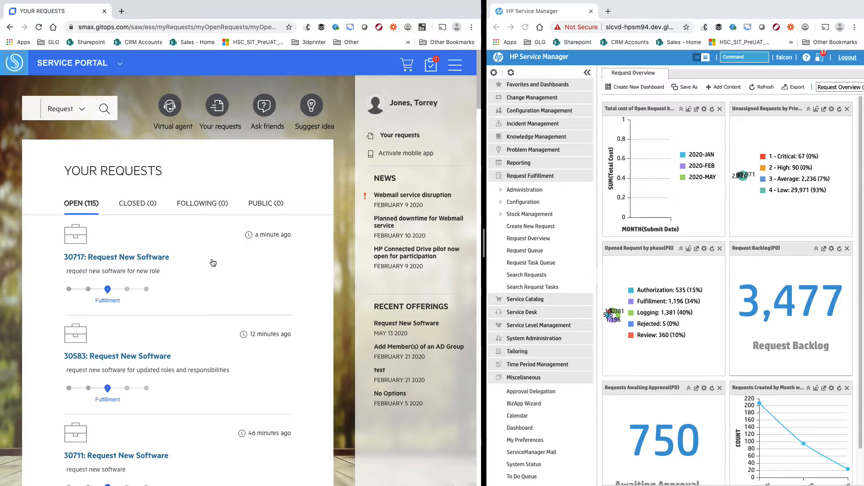
- Comment on request 30717 asking for it soon because the new role started last week
left_click(98, 261)
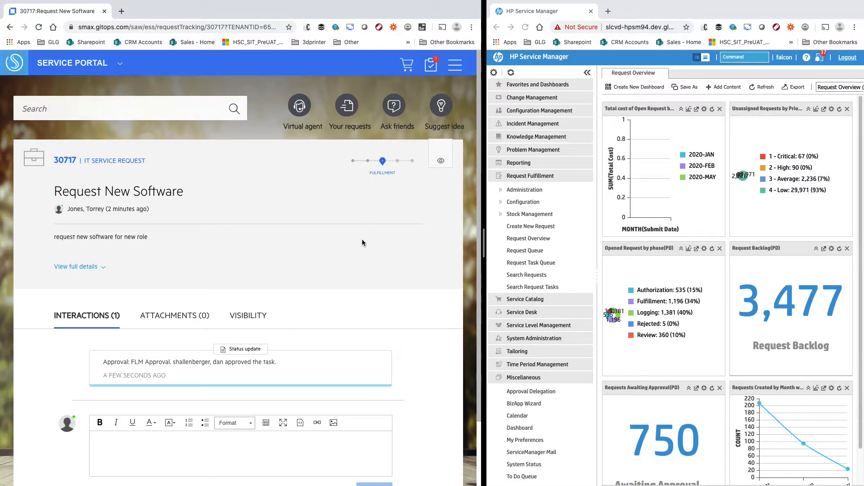
left_click_drag(103, 362, 157, 362)
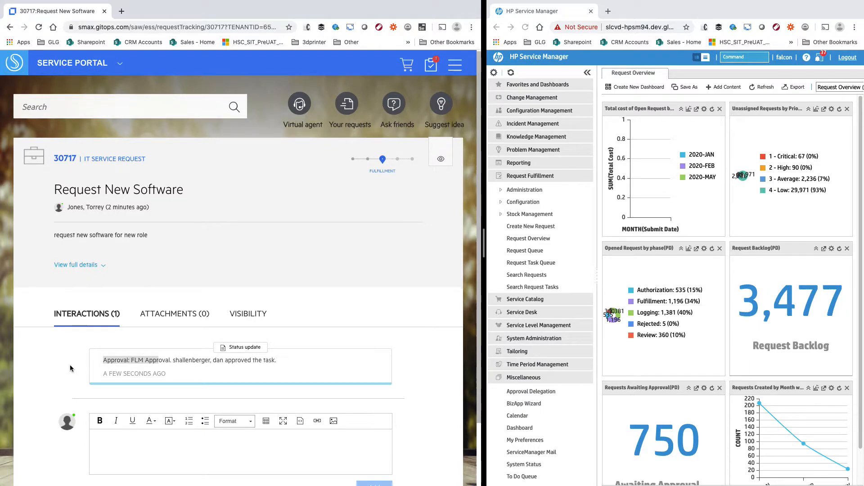
scroll(70, 365, "down", 1)
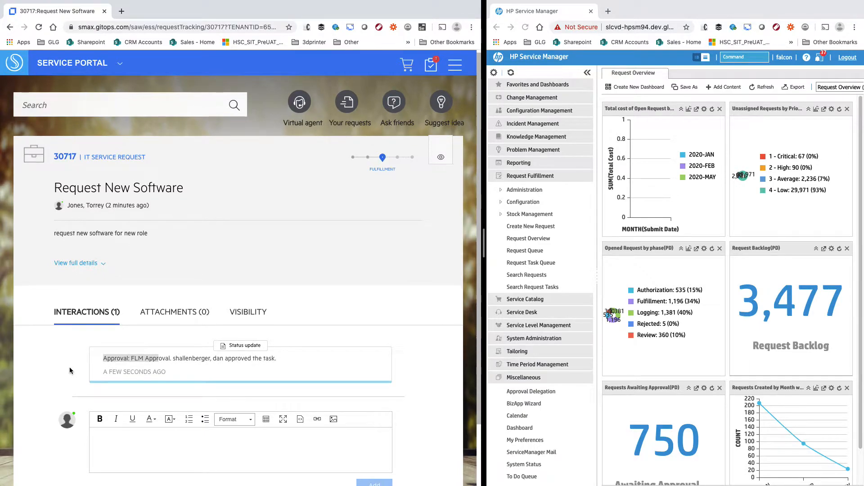
left_click(205, 451)
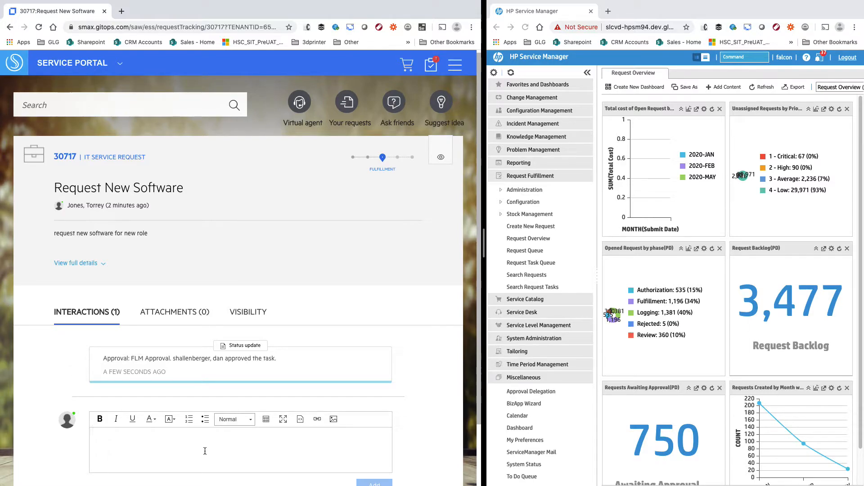
scroll(210, 283, "down", 3)
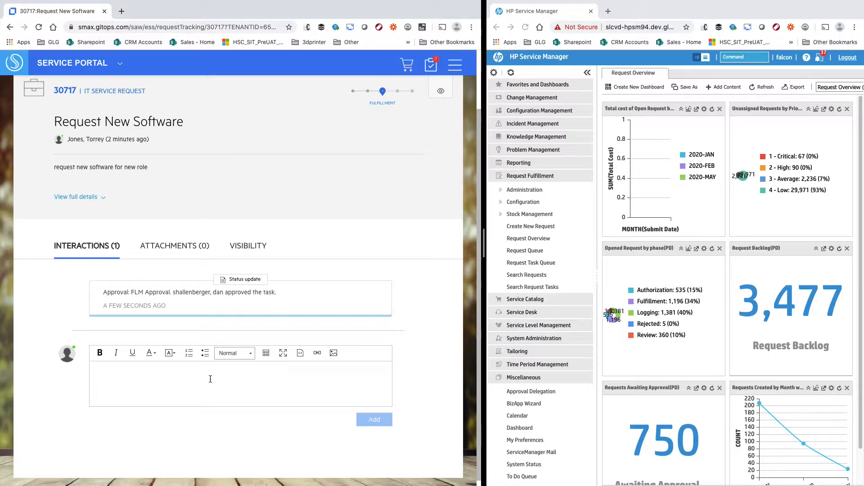
type("please provide thi")
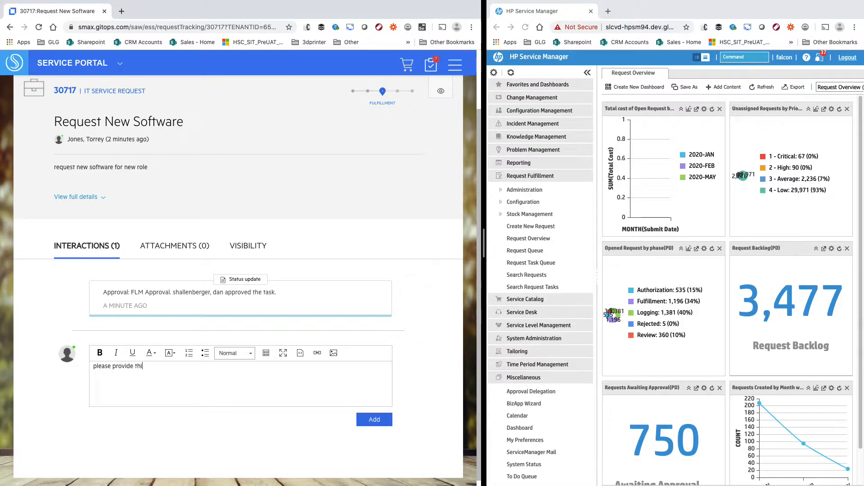
type("ssible, I started my new role last")
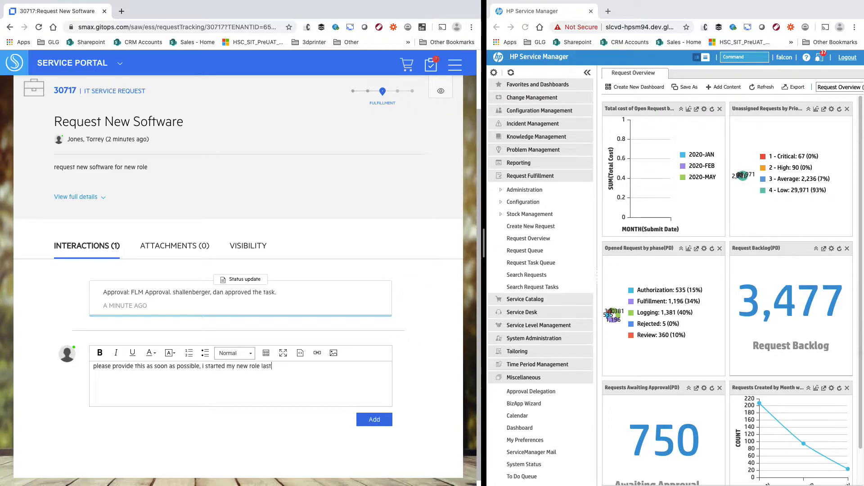
type(".")
left_click(366, 420)
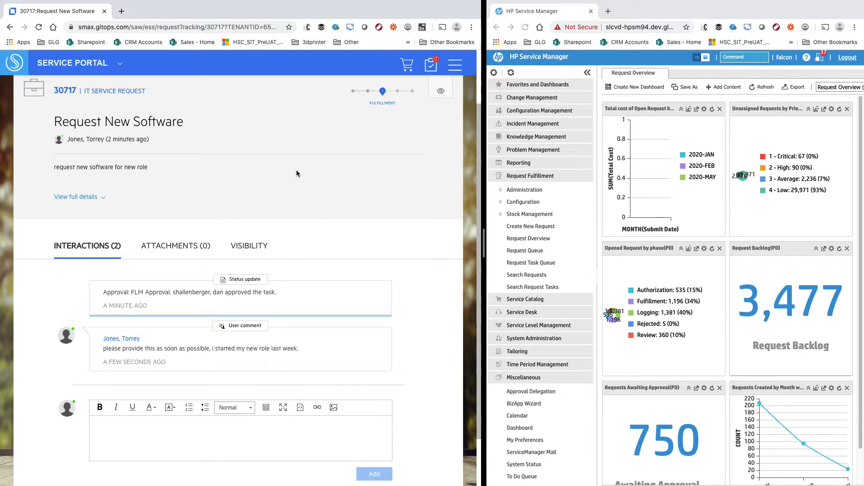
left_click_drag(484, 244, 257, 250)
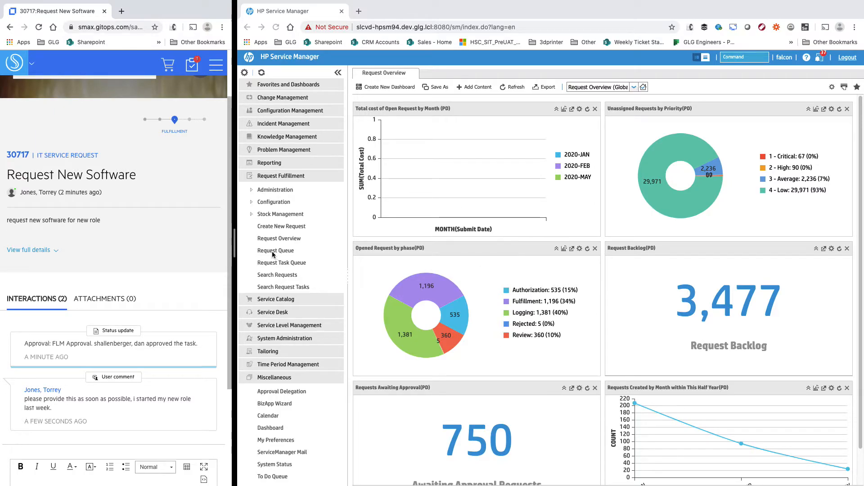
- Search Request Fulfillment for requests opened after 05/13/20 10:44:52
left_click(272, 276)
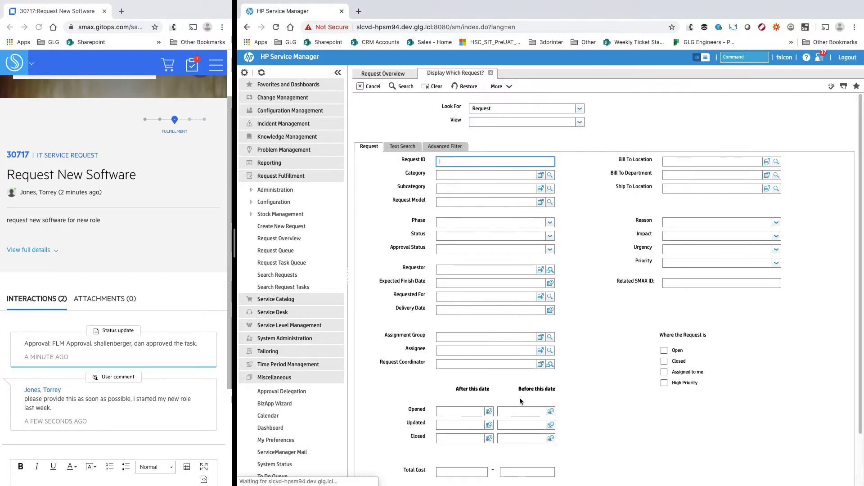
left_click(489, 411)
left_click(501, 382)
left_click(464, 396)
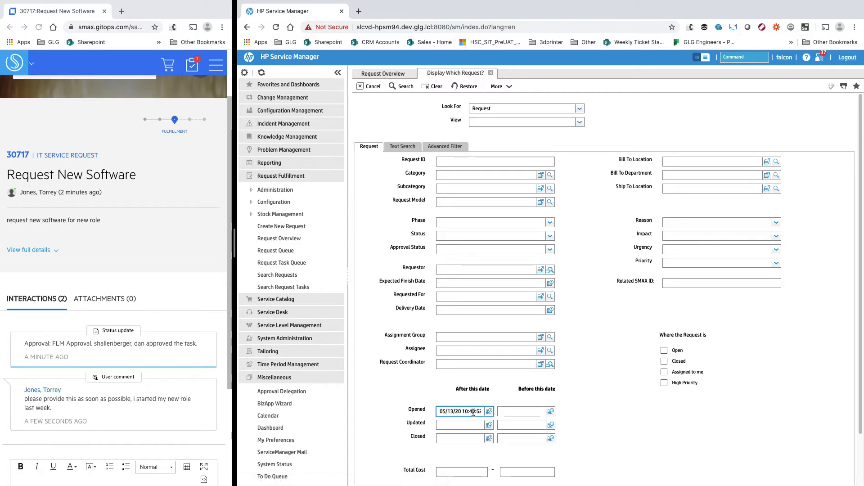
left_click(478, 412)
key("BackSpace")
key("BackSpace")
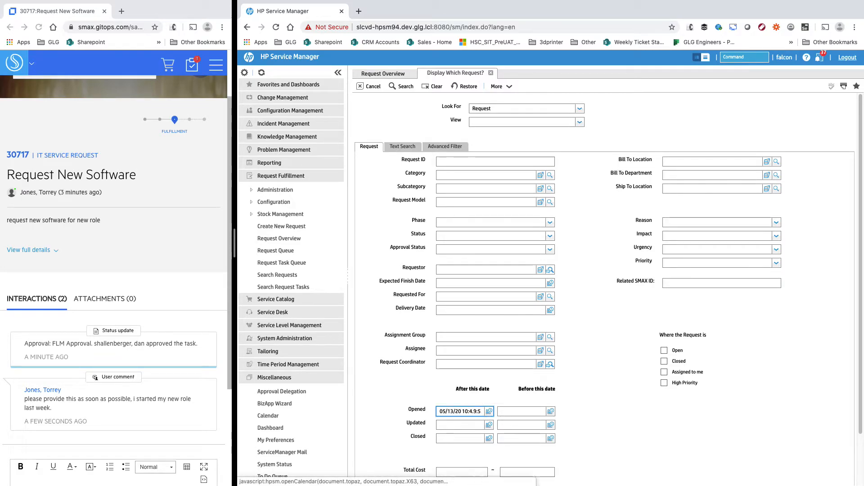
type("4:")
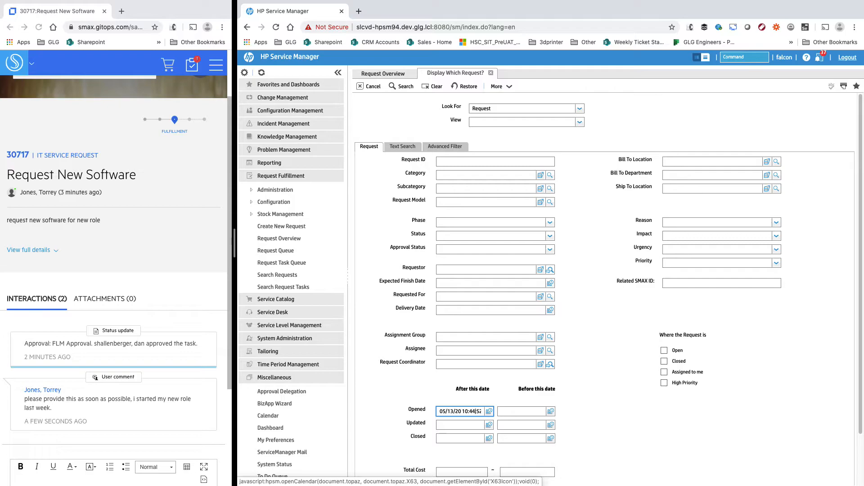
left_click(405, 89)
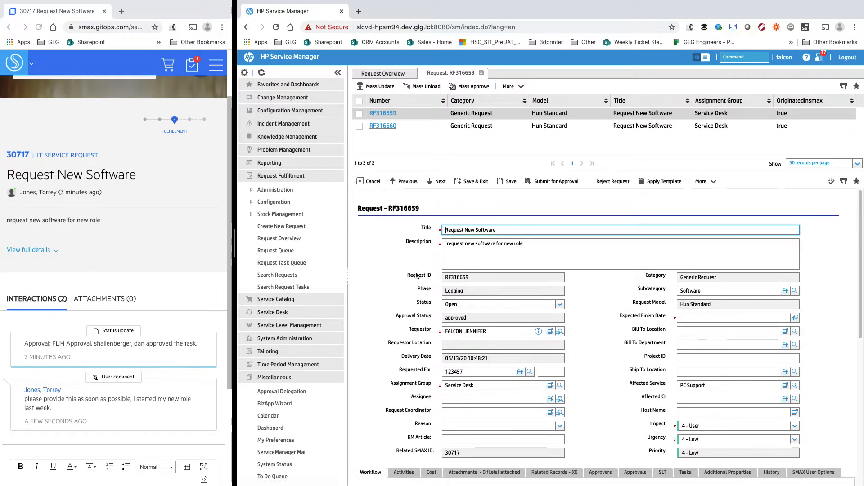
- Open RF316660 from the results and confirm its Related SMAX ID is 30717
left_click(576, 126)
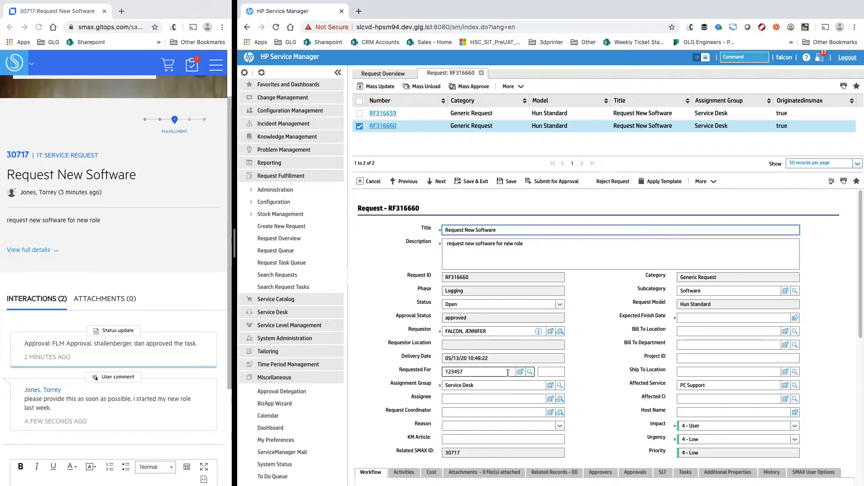
scroll(579, 374, "down", 1)
left_click(484, 433)
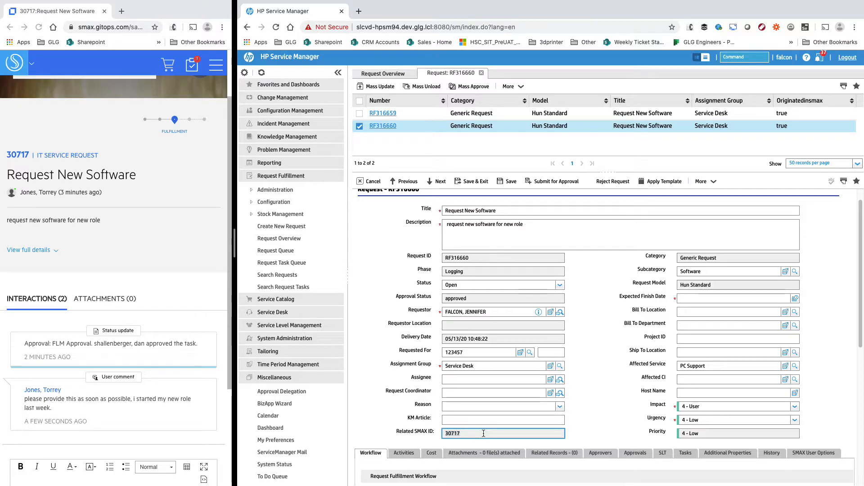
scroll(483, 432, "down", 1)
scroll(422, 262, "up", 1)
left_click(422, 261)
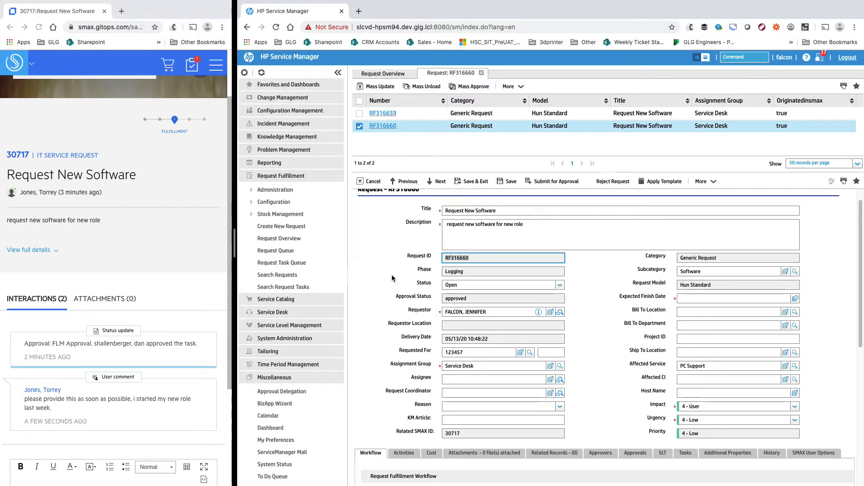
scroll(392, 278, "down", 1)
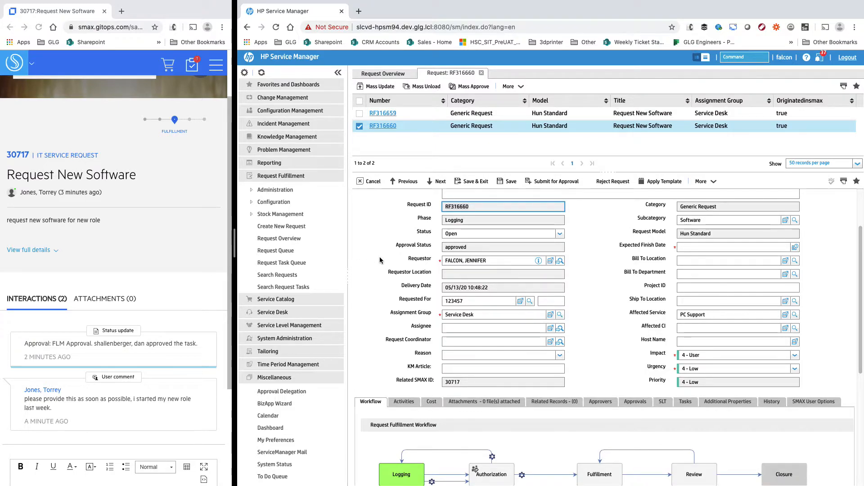
- Show RF316660's Activities journal with the customer's synced comment
scroll(386, 256, "down", 1)
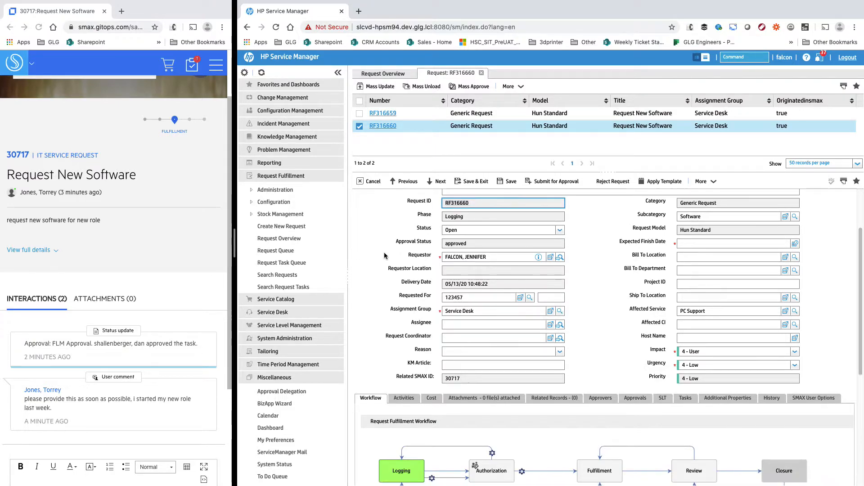
scroll(384, 256, "down", 5)
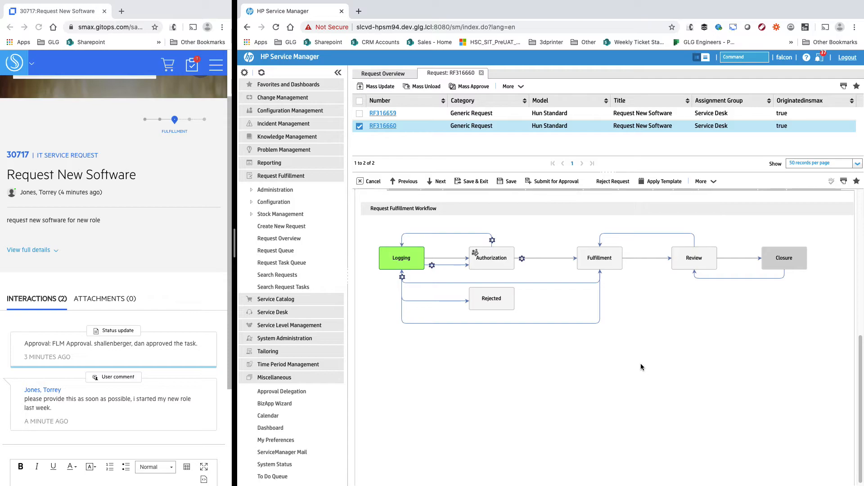
scroll(637, 362, "up", 2)
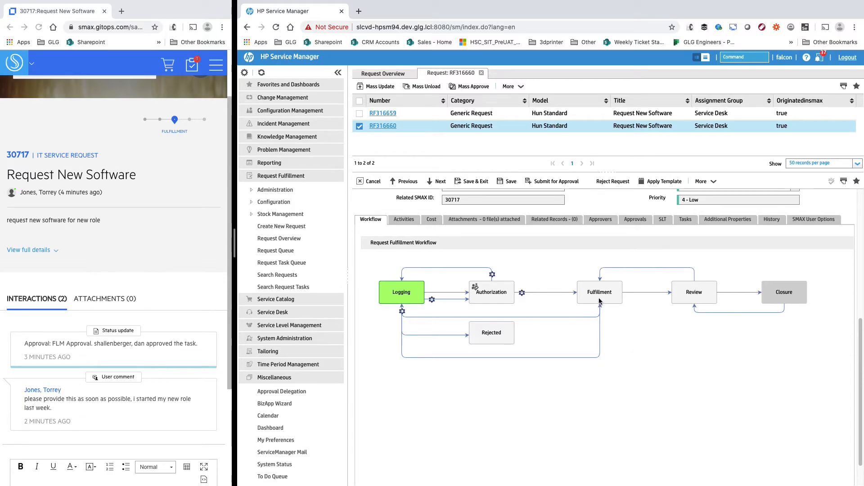
left_click(404, 219)
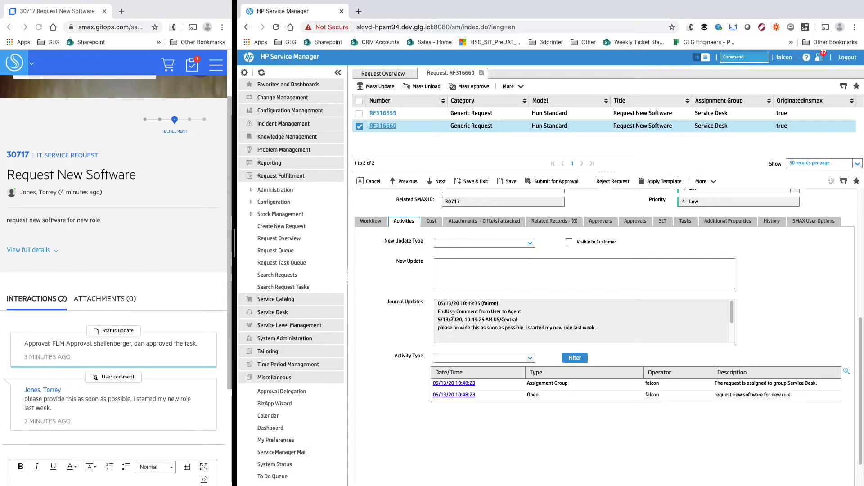
- Save a customer-visible update 'will provide asap. ETA is thursday.' on RF316660
left_click_drag(439, 320, 528, 329)
left_click(613, 329)
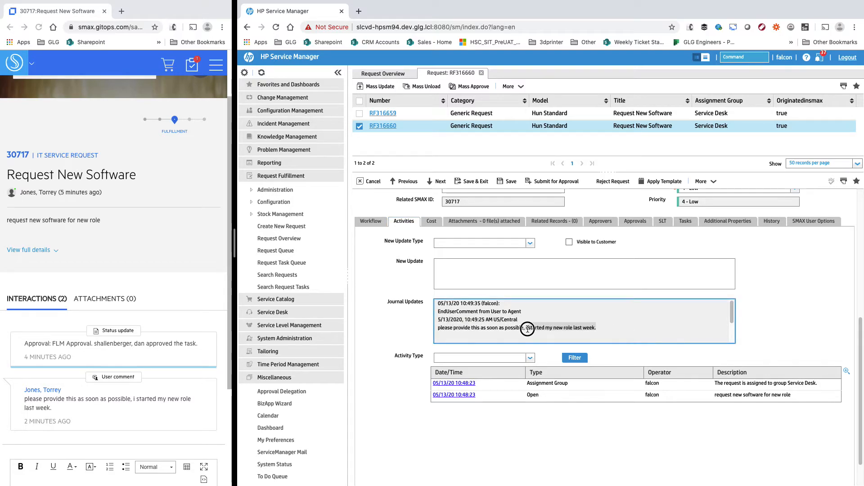
left_click(507, 272)
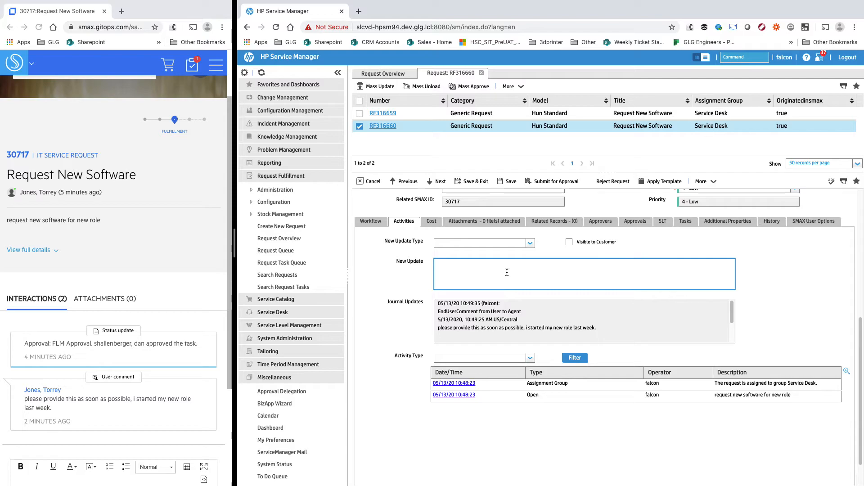
type("will provide asap. ETA is thursday.")
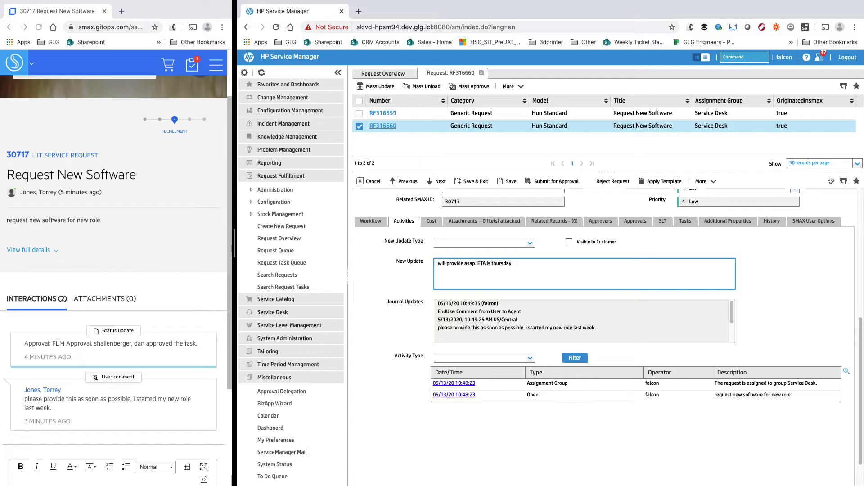
left_click(570, 242)
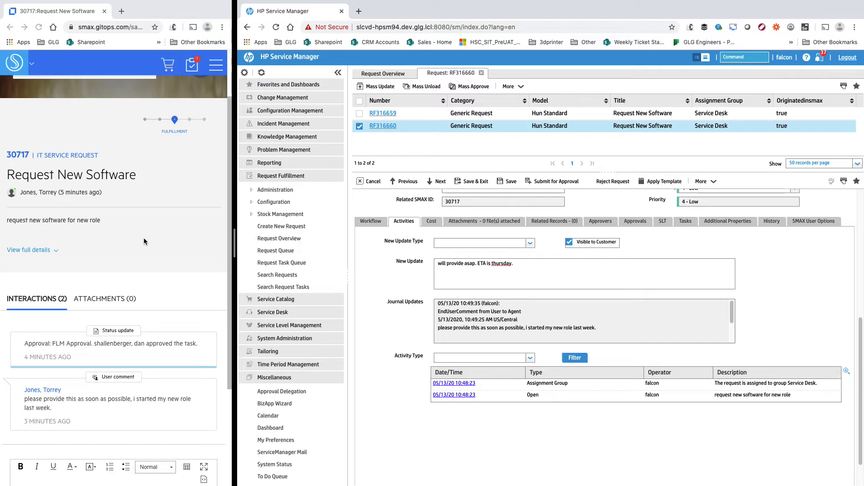
left_click(510, 181)
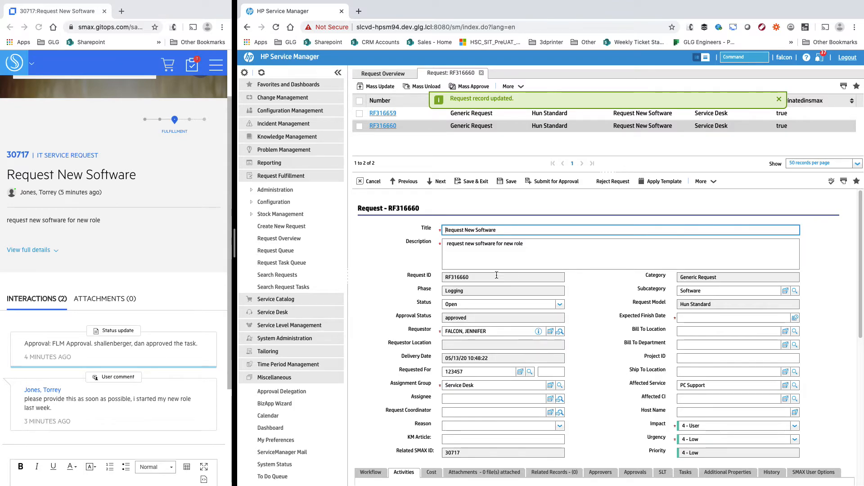
left_click(64, 285)
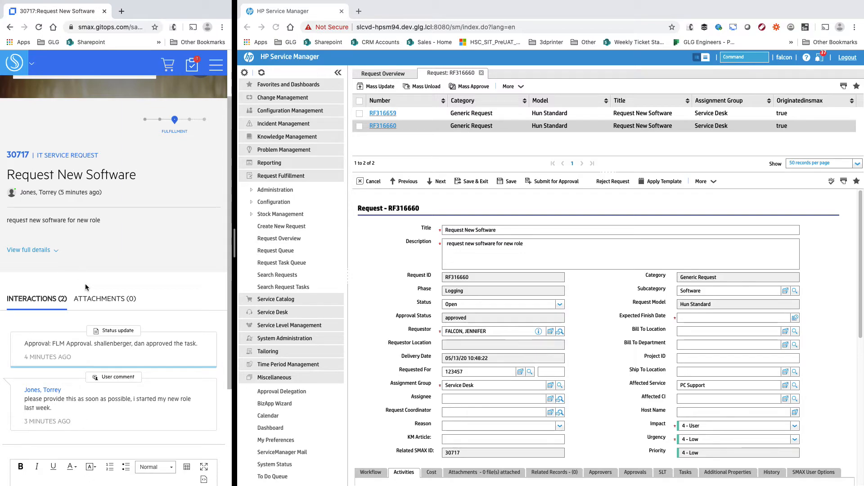
- Reload portal request 30717 and scroll down to its Interactions section
left_click(39, 28)
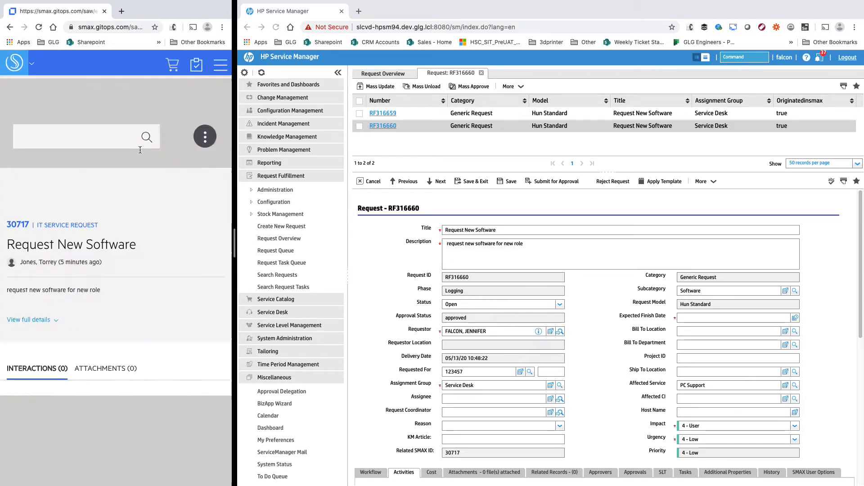
scroll(191, 225, "down", 3)
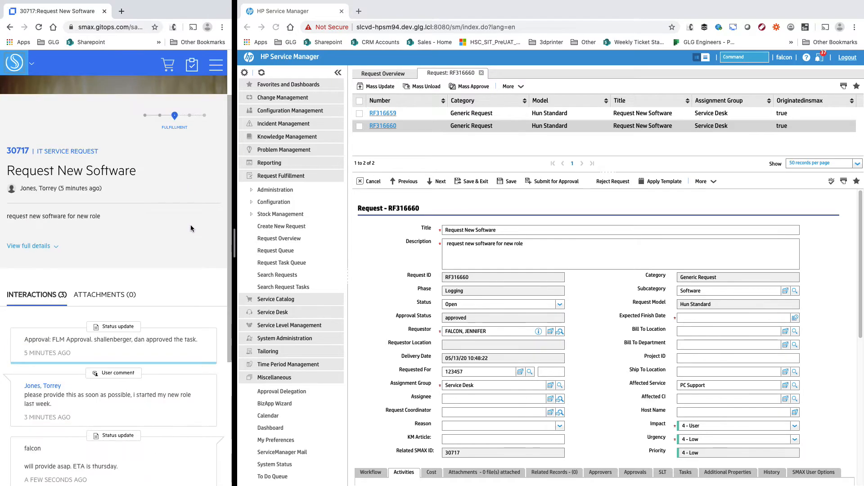
scroll(191, 225, "down", 1)
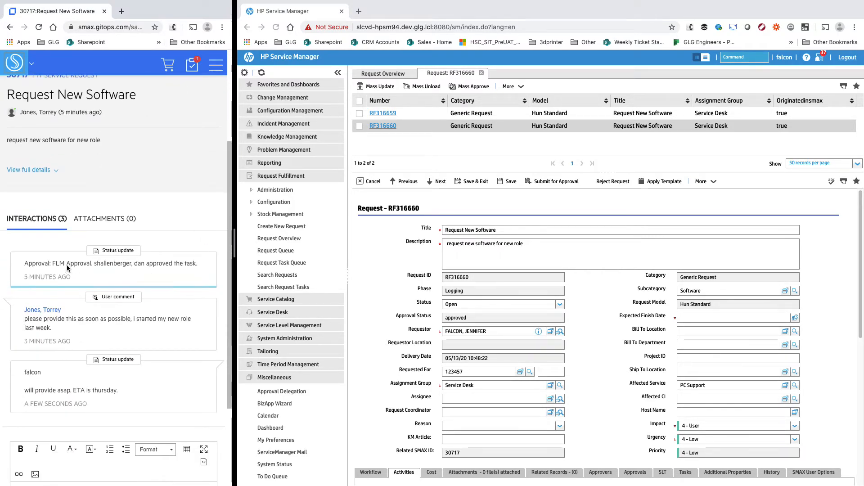
- Highlight the approval update, customer comment and new update 'will provide asap. ETA is thursday.'
left_click_drag(26, 264, 184, 264)
left_click(187, 264)
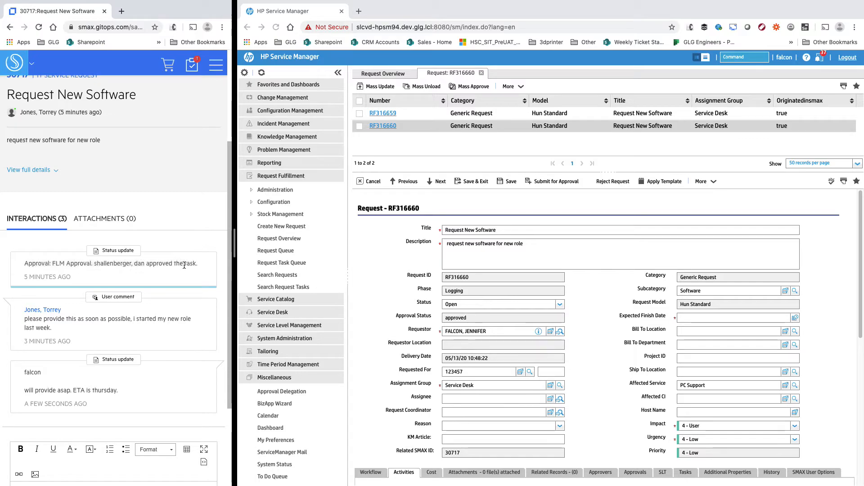
left_click_drag(25, 318, 96, 329)
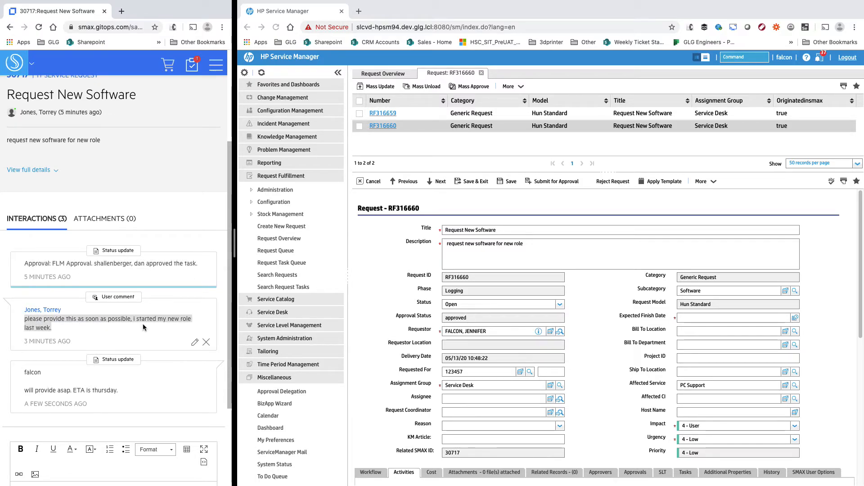
scroll(143, 323, "down", 1)
double_click(32, 329)
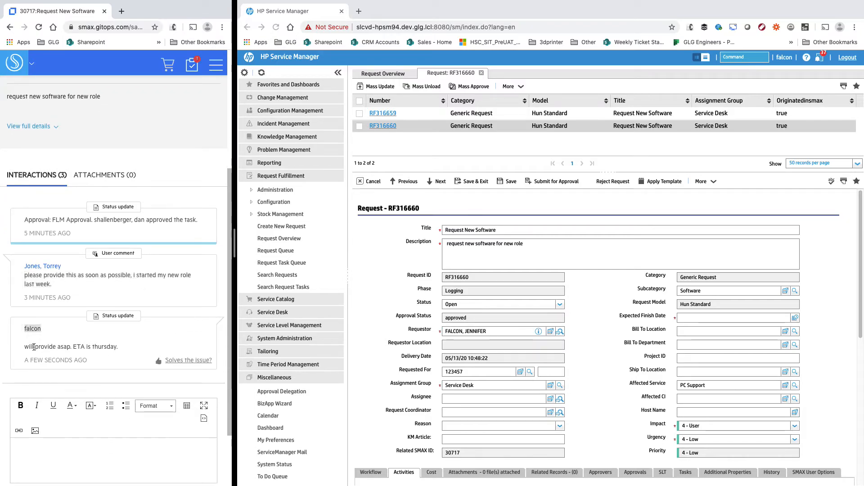
left_click_drag(31, 349, 131, 346)
left_click(132, 346)
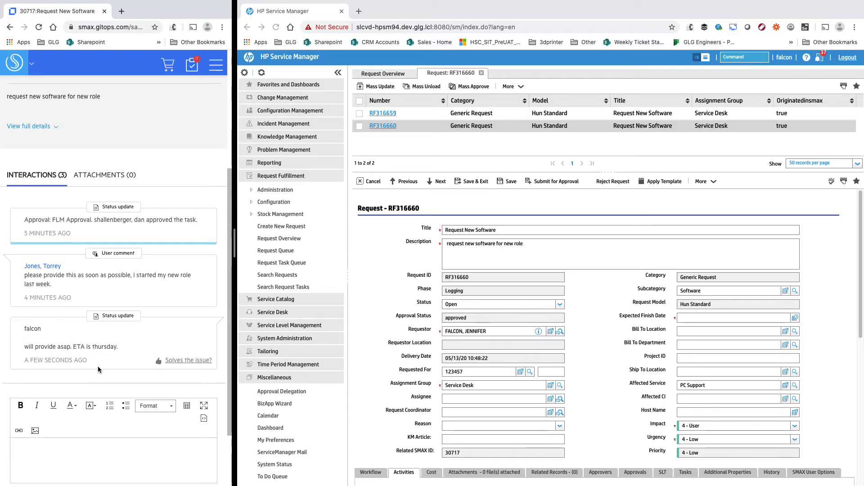
- Show RF316660's SMAX User Options: Microsoft365 Visio, 1 license, wanted by 5/15/2020
scroll(399, 329, "down", 4)
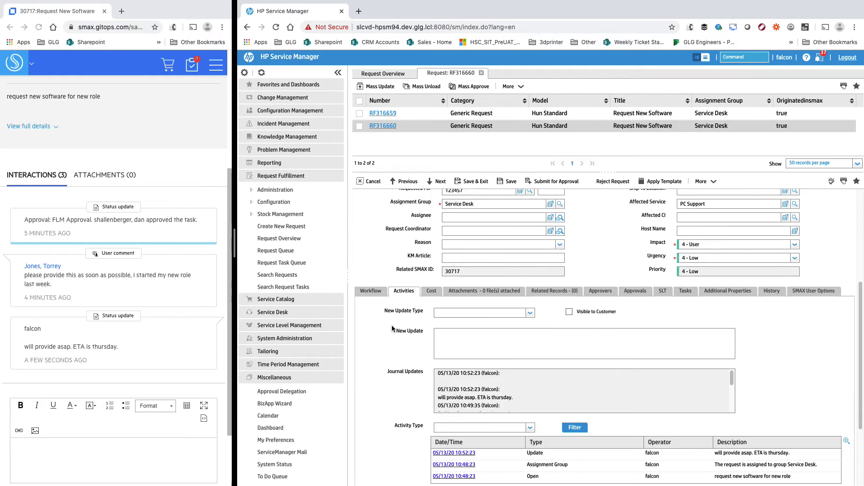
left_click(813, 292)
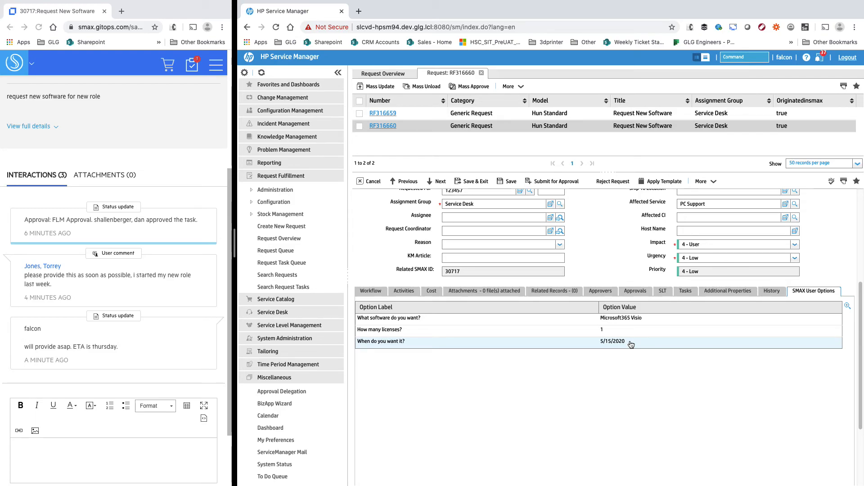
- Go back to the Service Portal home page and widen the portal window beside Service Manager
left_click(187, 158)
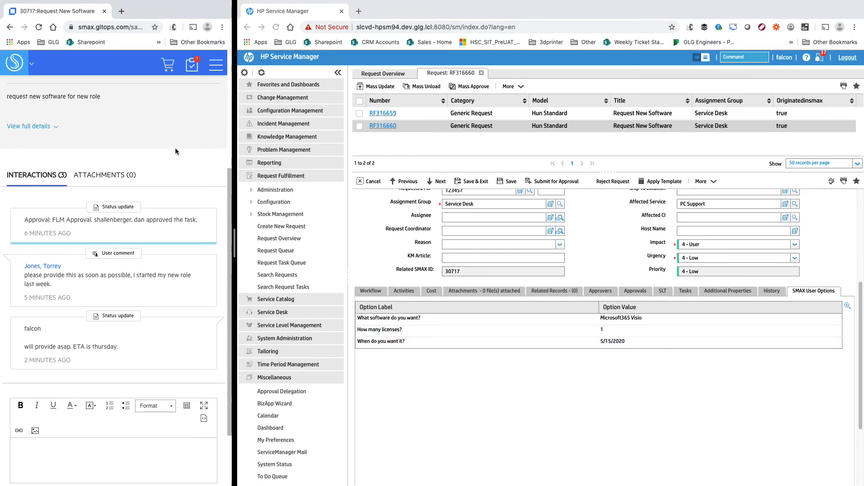
left_click(18, 68)
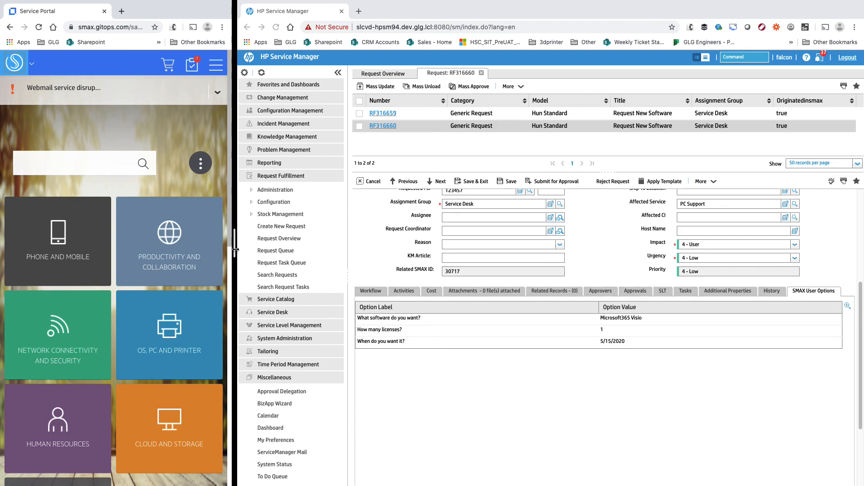
left_click_drag(235, 249, 320, 248)
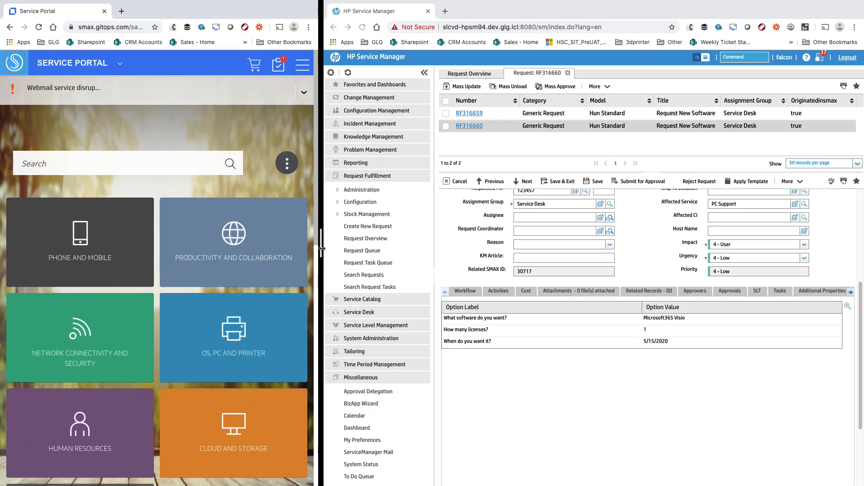